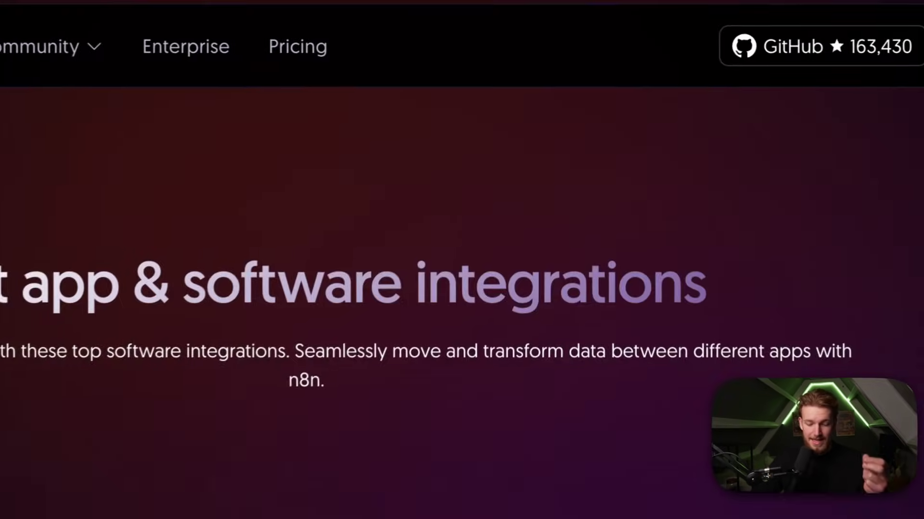
scroll(436, 335, down, 3)
scroll(437, 335, down, 2)
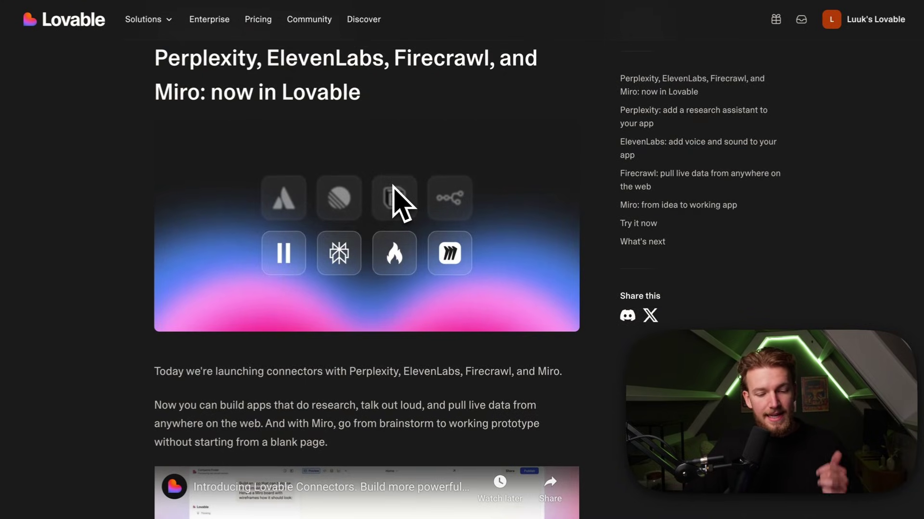
scroll(392, 185, down, 8)
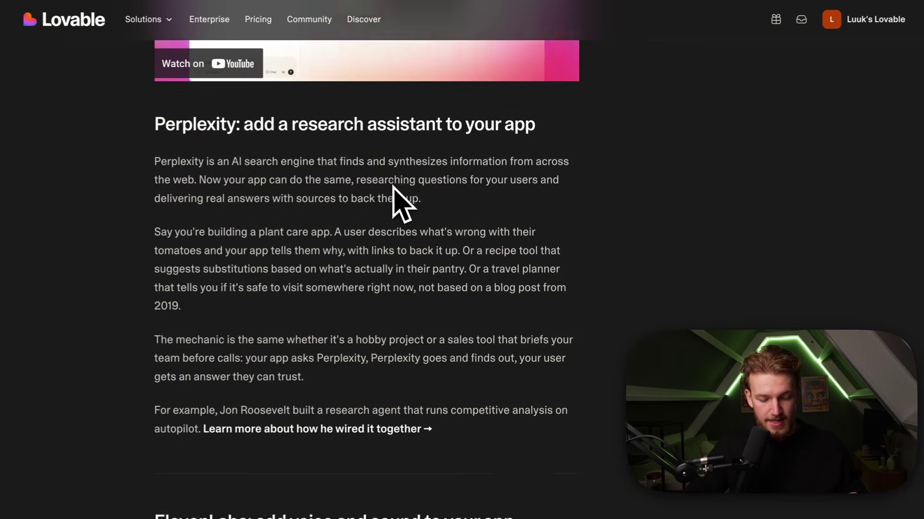
scroll(394, 189, down, 5)
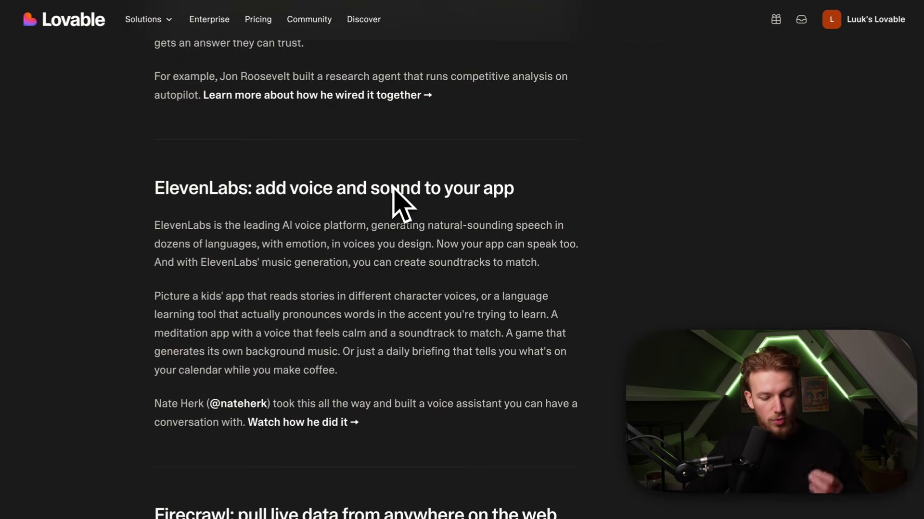
scroll(392, 187, down, 4)
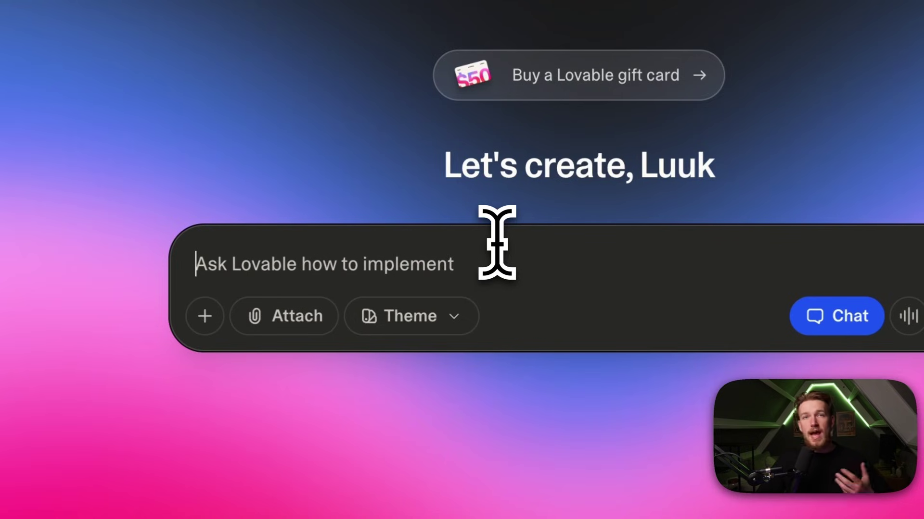
Paste the Website Roaster prompt and highlight its scrape, analyze and roast-aloud lines.
text(Website Roaster  Scrape any website Analyze against best practices, find problems Roast the website out loud in a sassy voice)
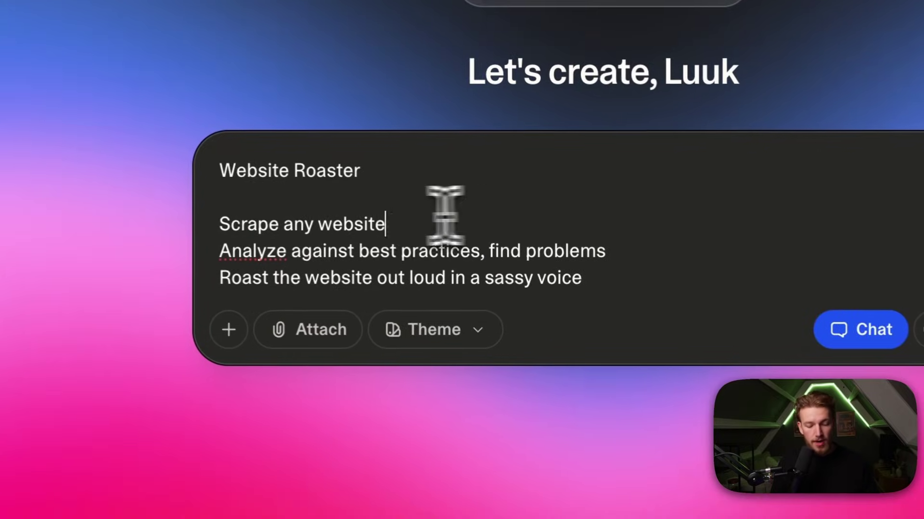
mouse_move(444, 217)
mouse_down()
mouse_move(245, 210)
mouse_move(259, 246)
mouse_up()
triple_click(259, 251)
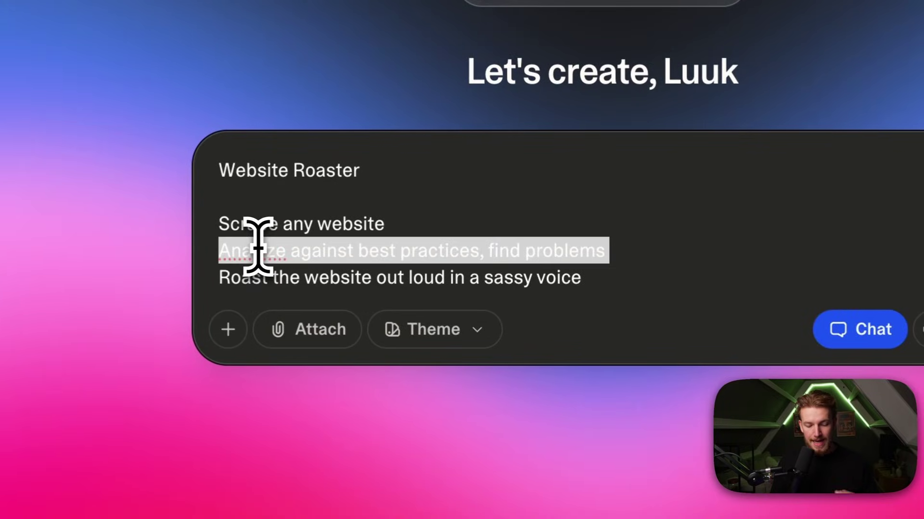
click(307, 278)
triple_click(307, 277)
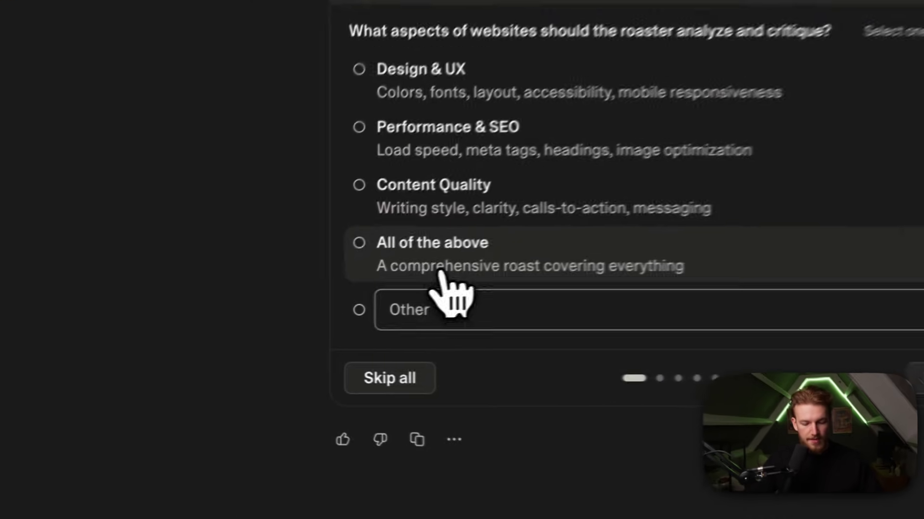
Answer All of the above, Brutally honest, Fun & playful, add Roast score, and submit.
click(297, 307)
click(325, 239)
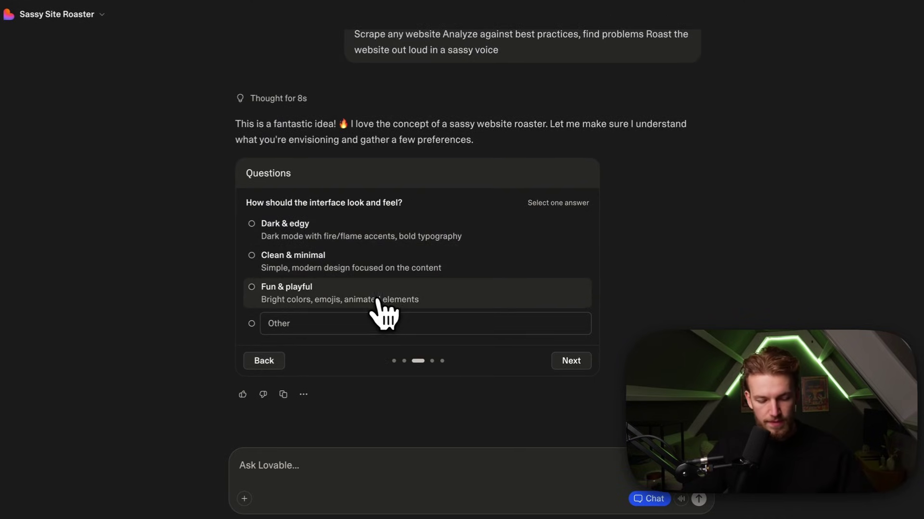
click(368, 296)
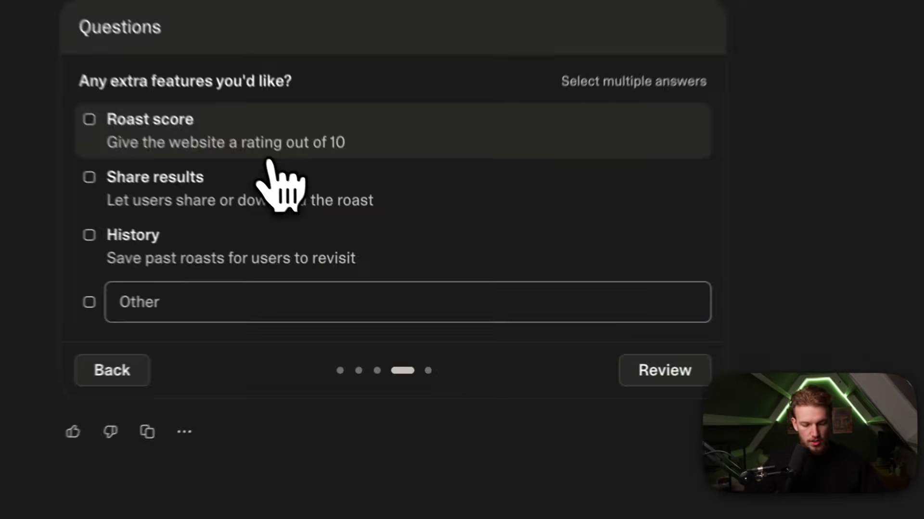
click(351, 245)
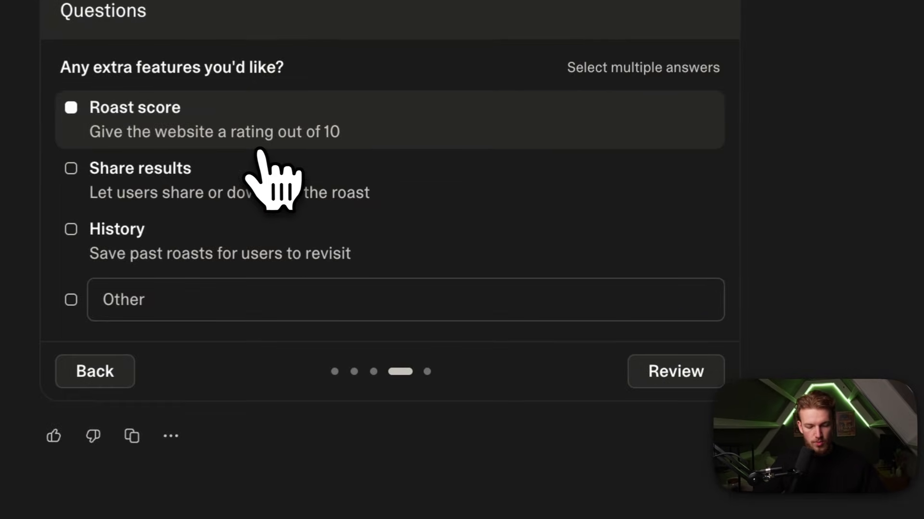
click(679, 382)
click(679, 383)
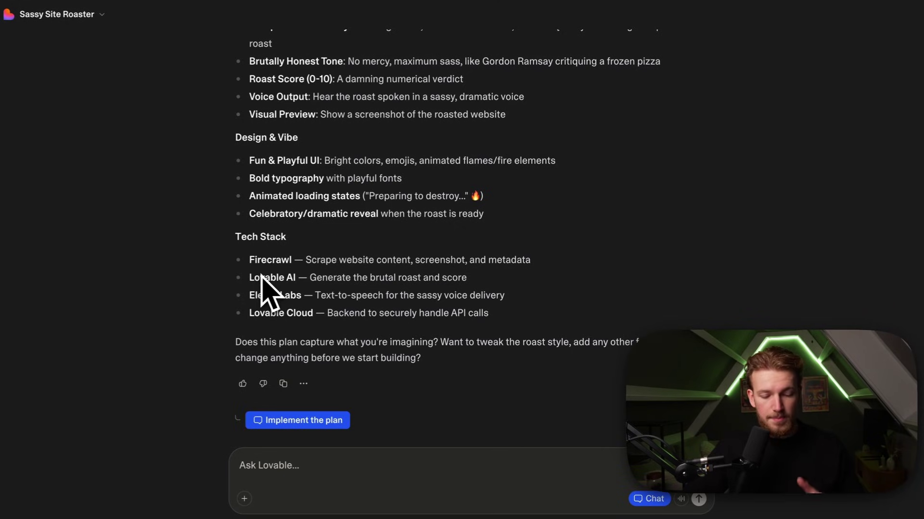
scroll(345, 418, down, 1)
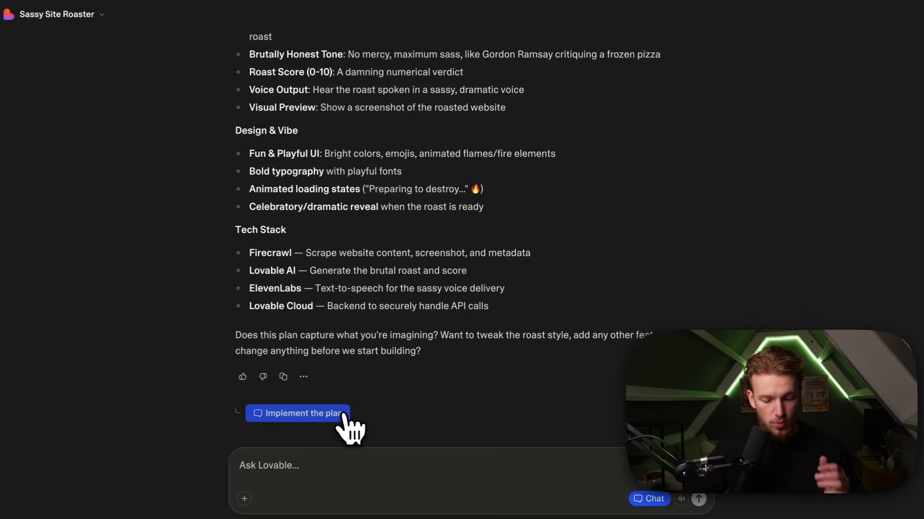
Implement the plan so Lovable enables Cloud, adds the backend and requests Firecrawl.
click(345, 417)
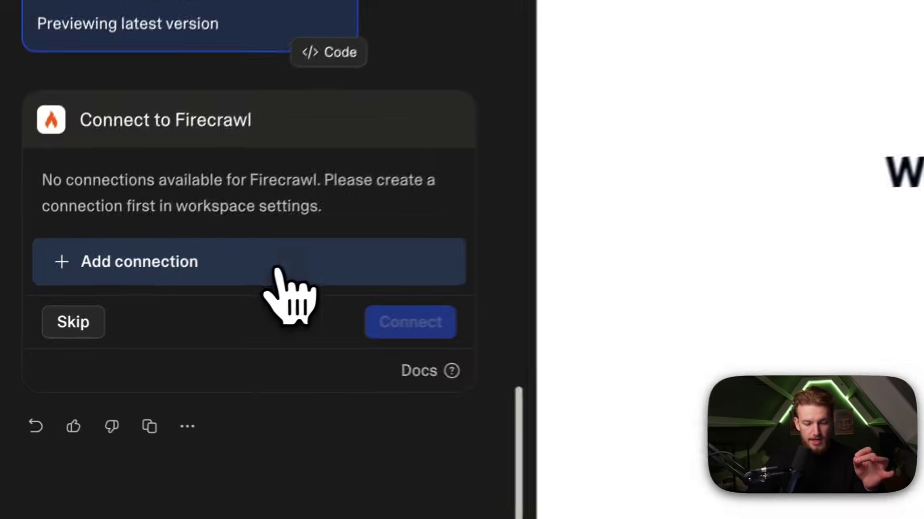
Connect Firecrawl with Lovable-managed credentials, start an ElevenLabs connection, and load elevenlabs.io.
click(147, 318)
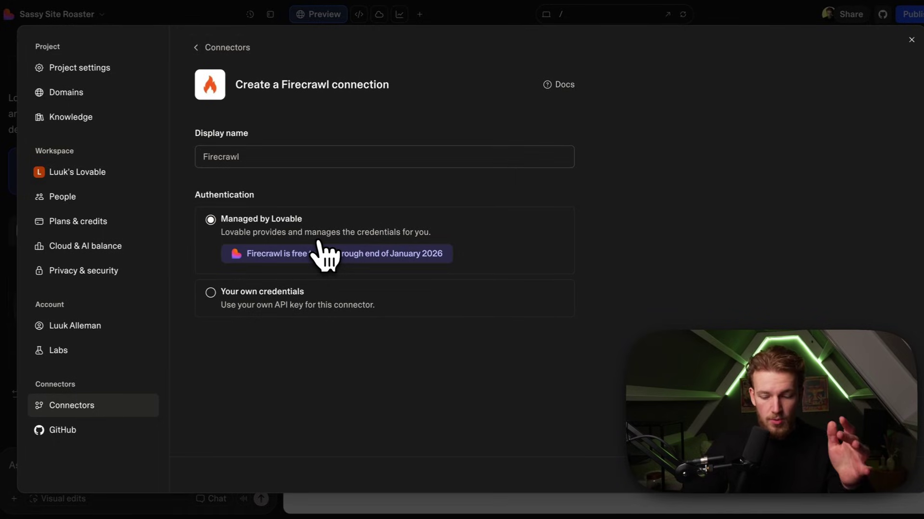
click(895, 492)
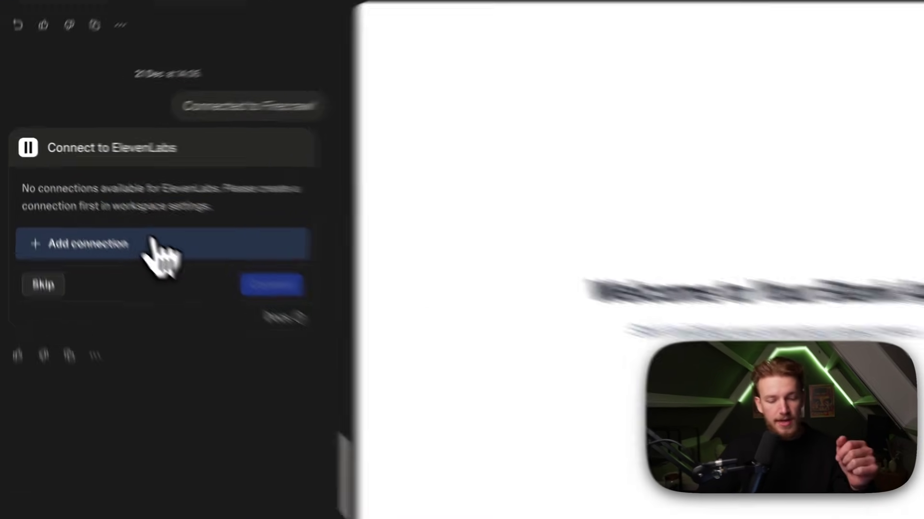
click(122, 216)
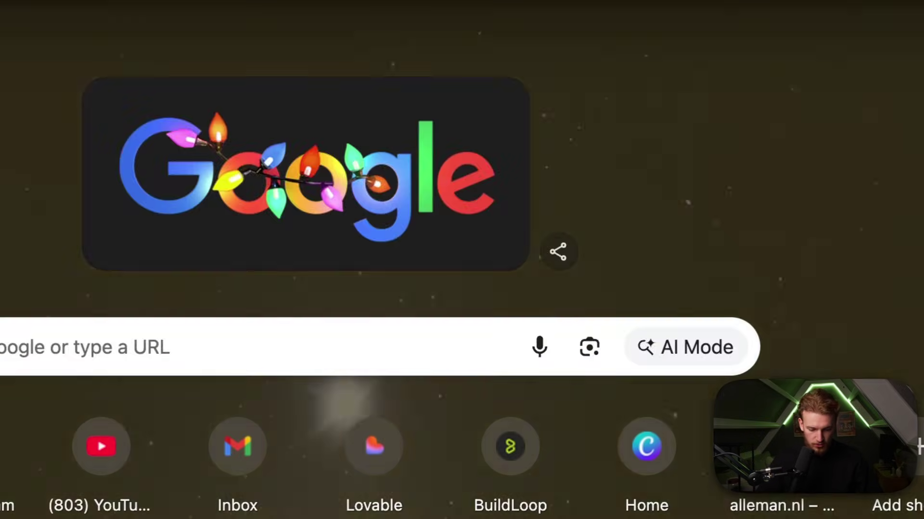
text(ele)
key(Return)
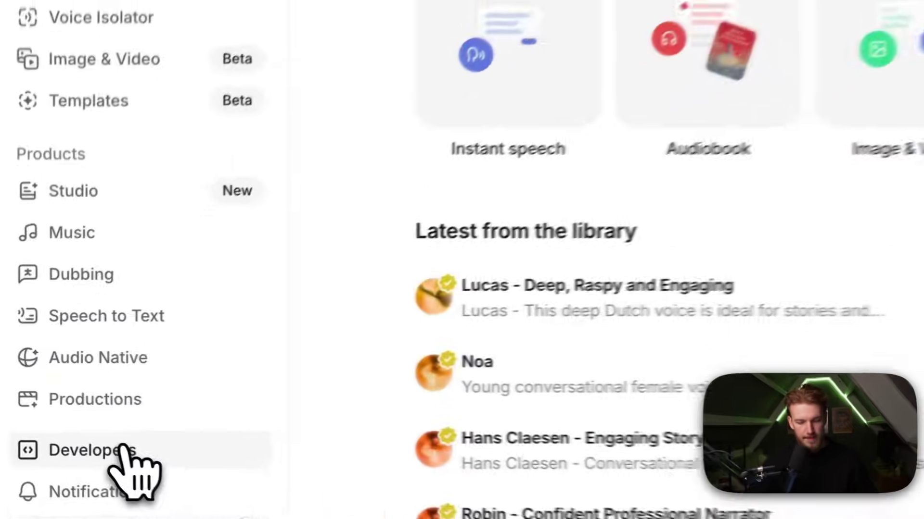
Create an unrestricted ElevenLabs API key under Developers > API Keys and copy it.
click(121, 450)
click(499, 139)
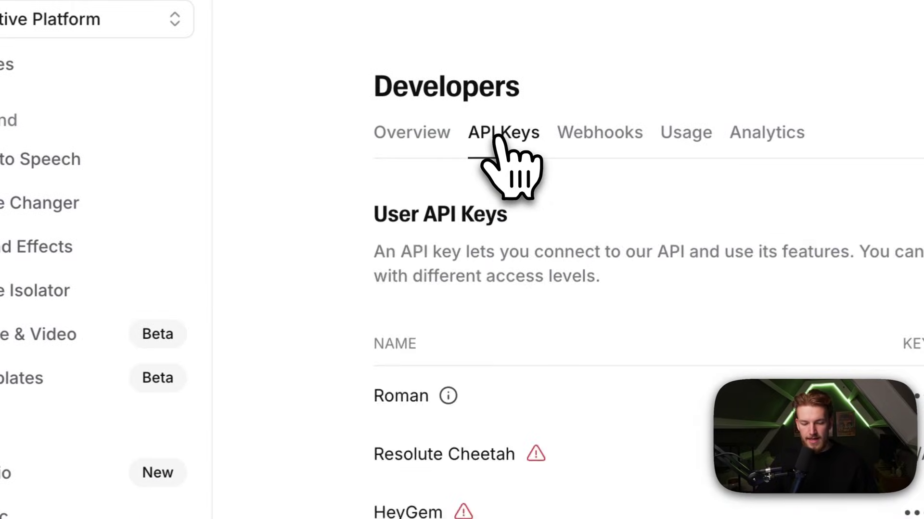
click(736, 283)
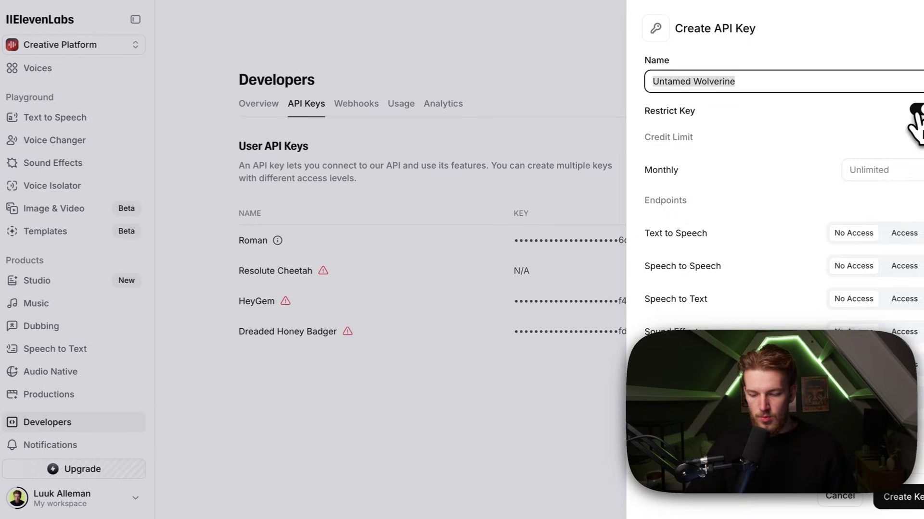
click(915, 112)
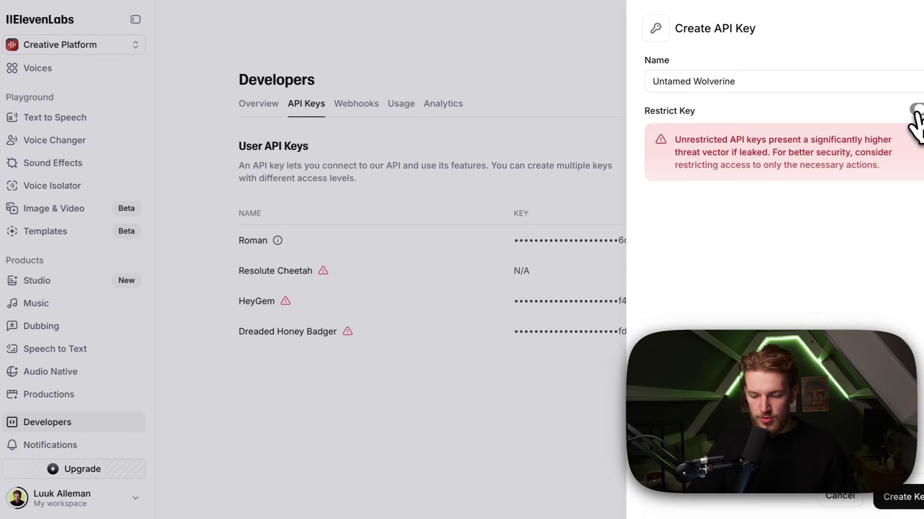
click(899, 499)
click(563, 339)
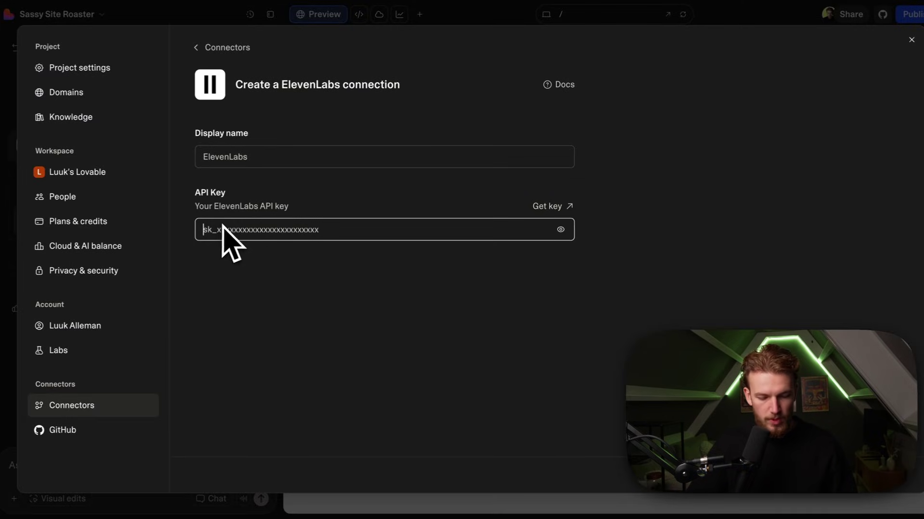
Paste the copied API key into the ElevenLabs connection form and connect it.
key(ctrl+v)
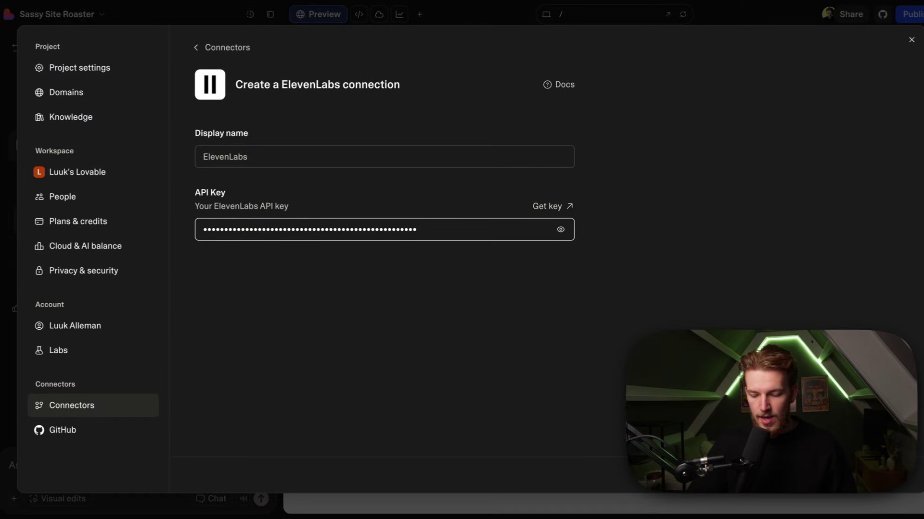
click(894, 493)
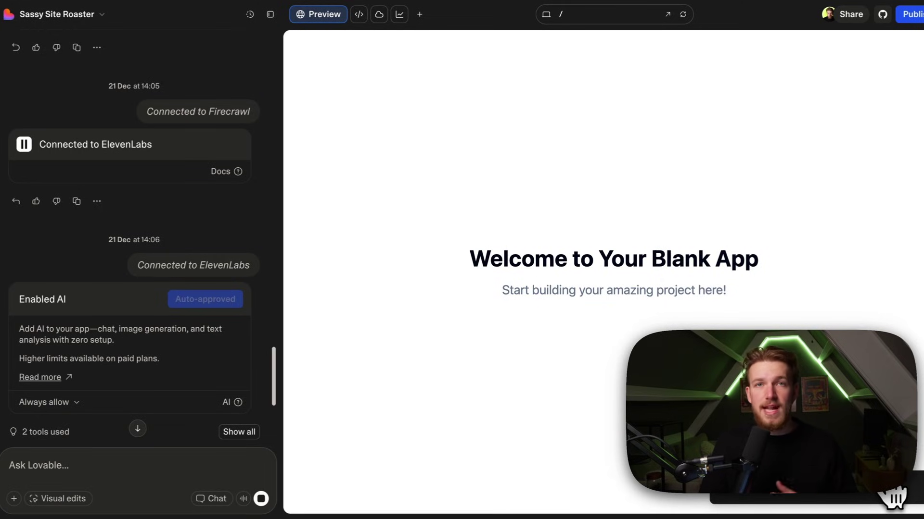
scroll(184, 289, down, 3)
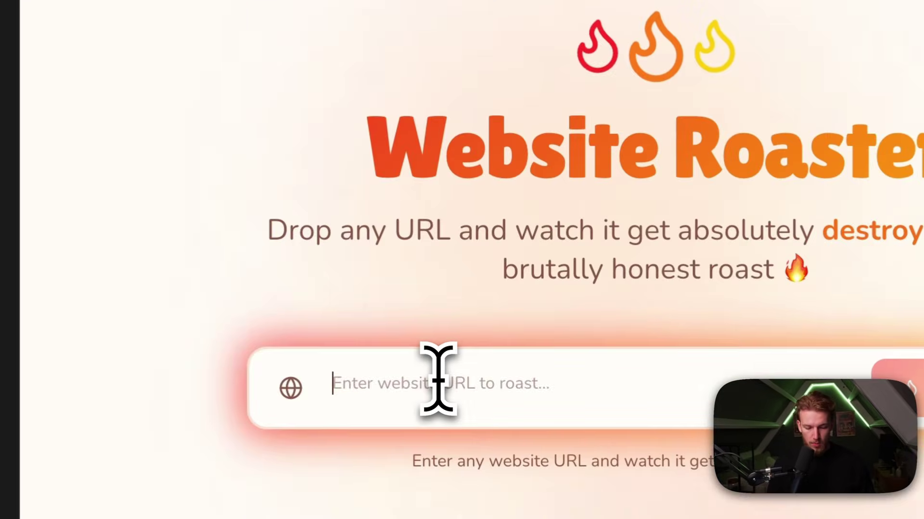
text(https://build-loop.ai/)
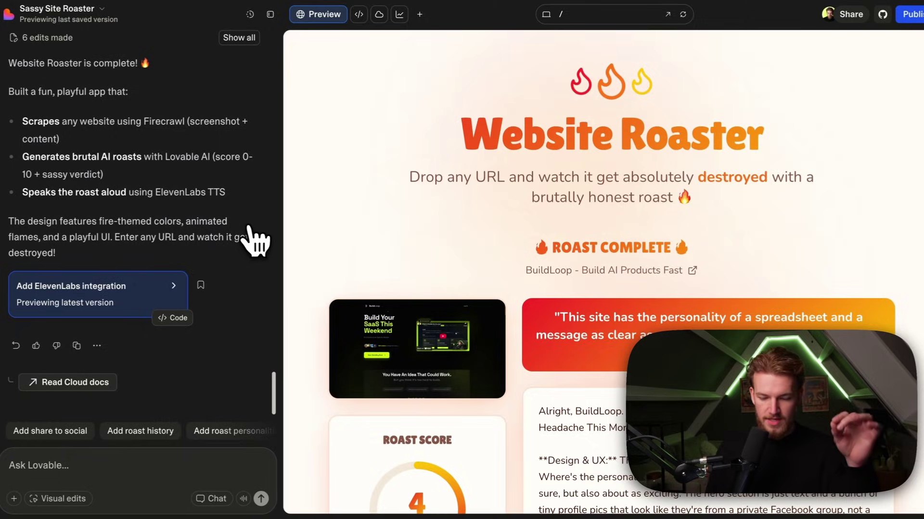
scroll(351, 264, down, 1)
scroll(351, 264, down, 6)
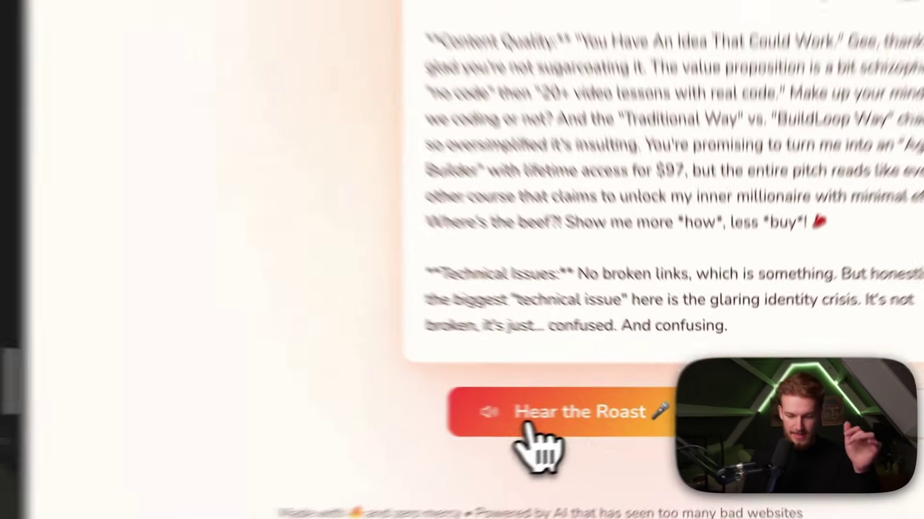
Play BuildLoop's 4/10 roast aloud with Hear the Roast.
click(606, 417)
scroll(610, 274, up, 5)
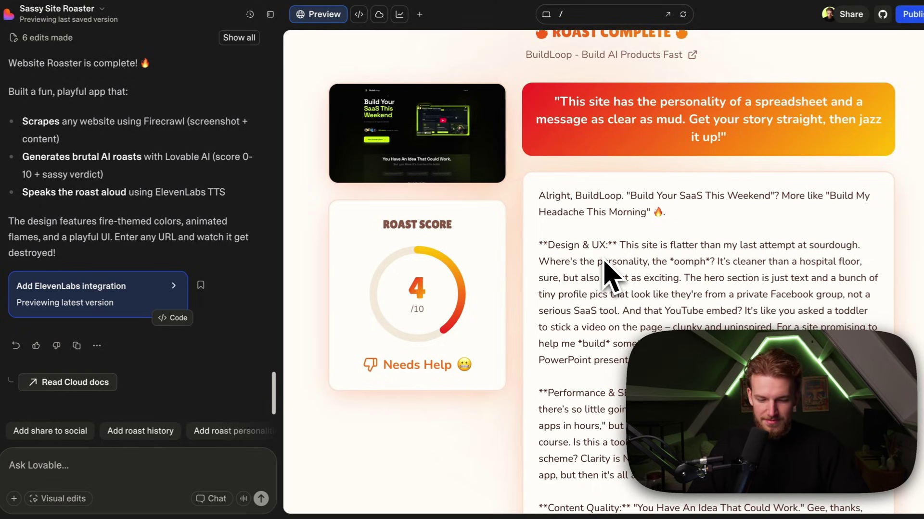
scroll(609, 274, down, 4)
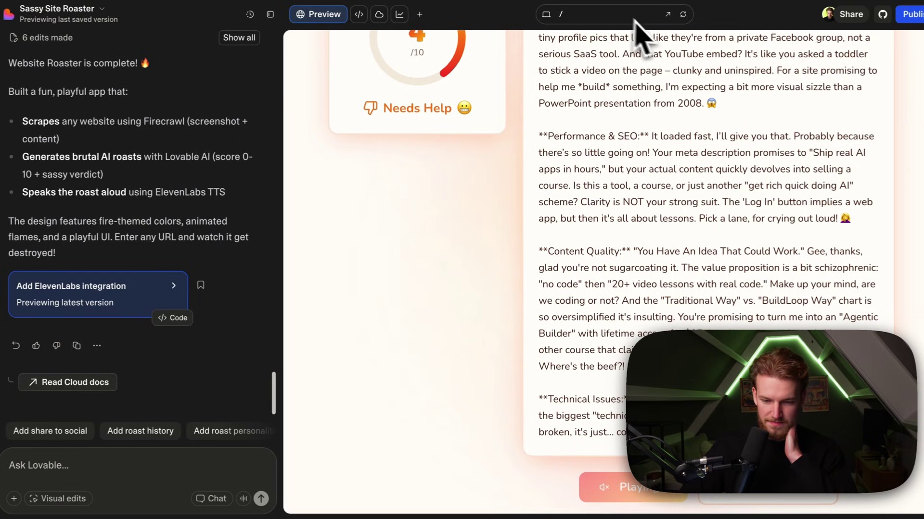
scroll(657, 51, up, 1)
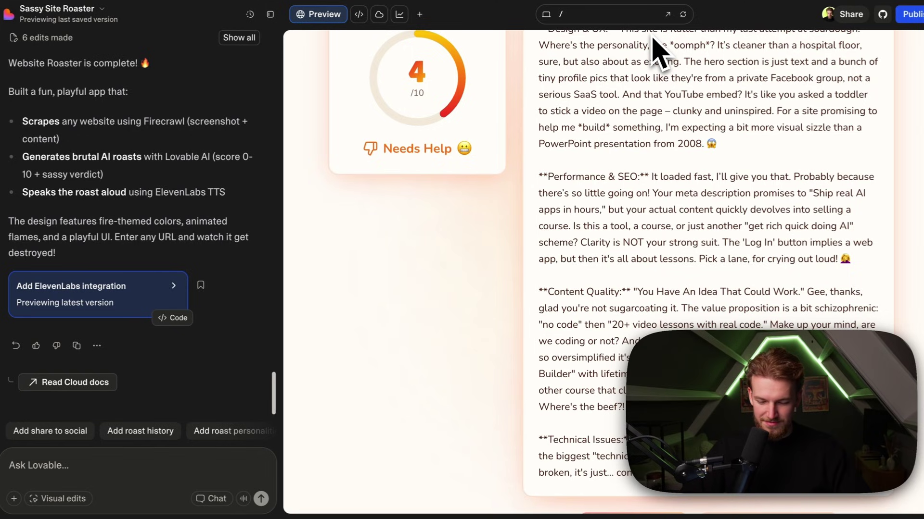
scroll(656, 51, up, 2)
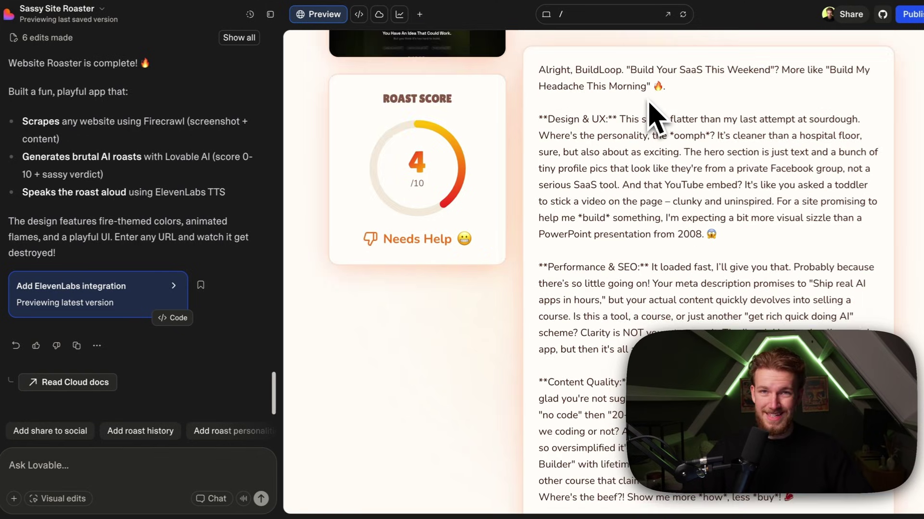
scroll(656, 115, up, 2)
scroll(658, 117, up, 1)
scroll(657, 120, up, 1)
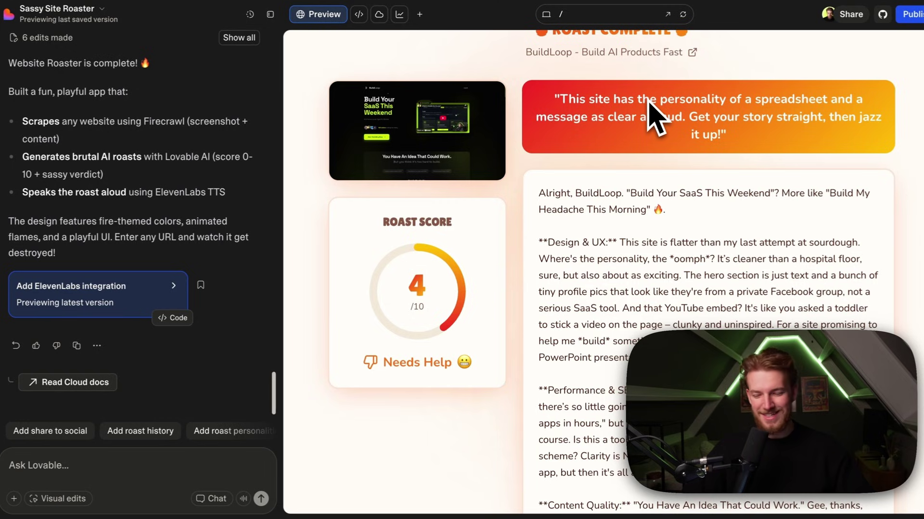
scroll(648, 115, down, 1)
scroll(648, 115, down, 3)
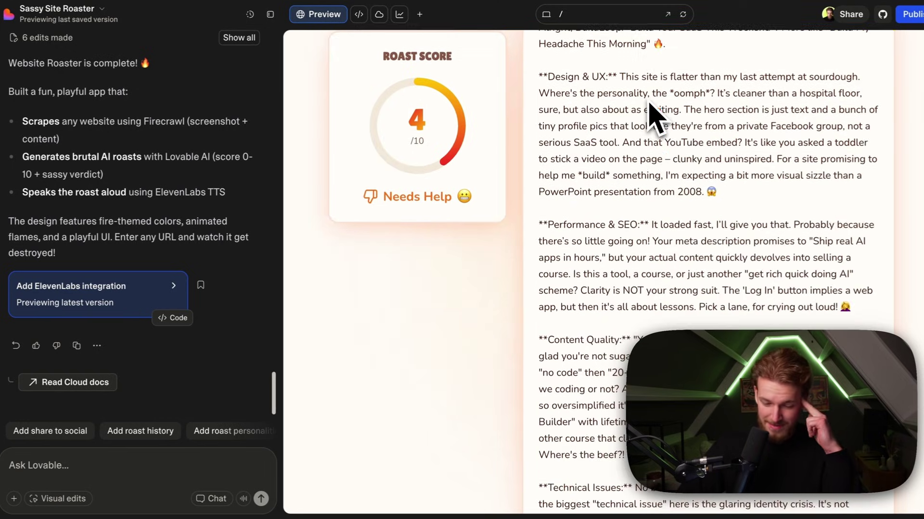
scroll(653, 115, up, 1)
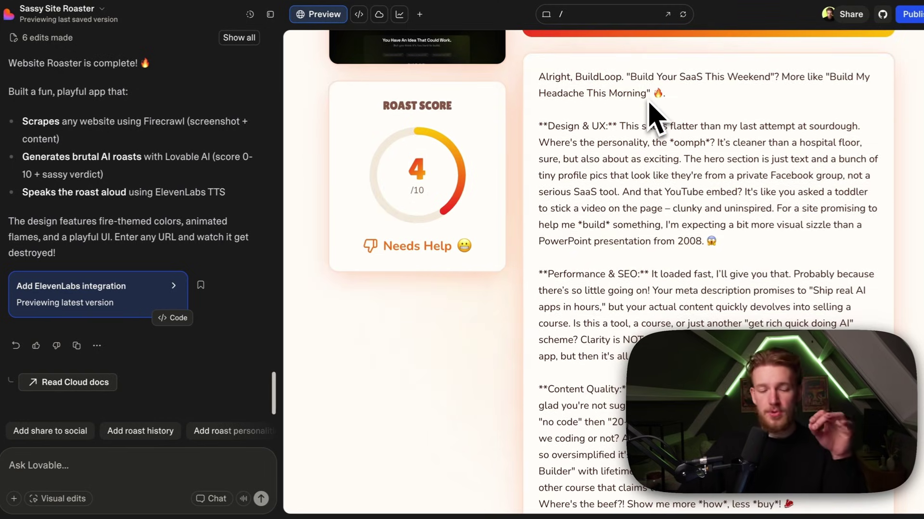
scroll(653, 115, up, 7)
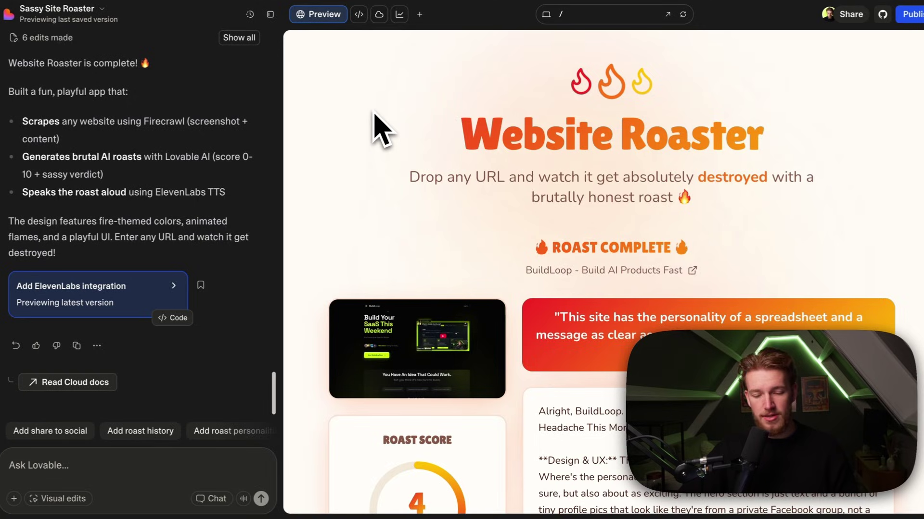